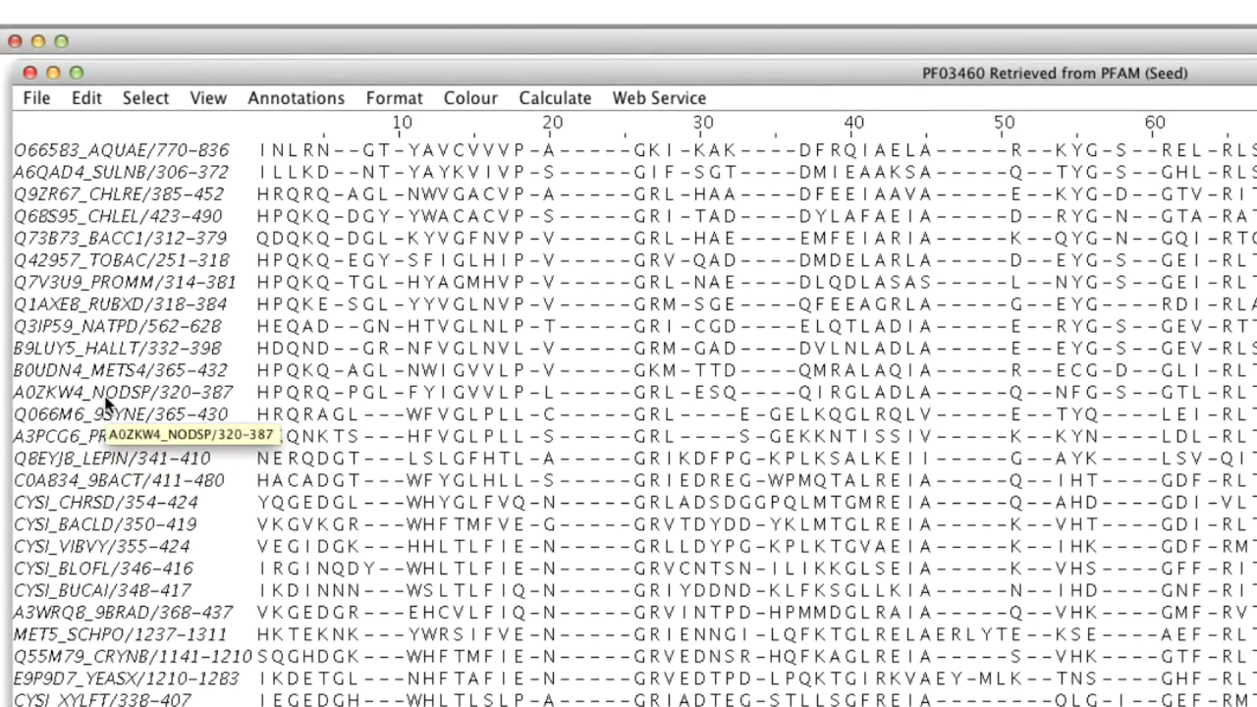
Move A0ZKW4_NODSP up two rows, then back down one row
left_click(108, 395)
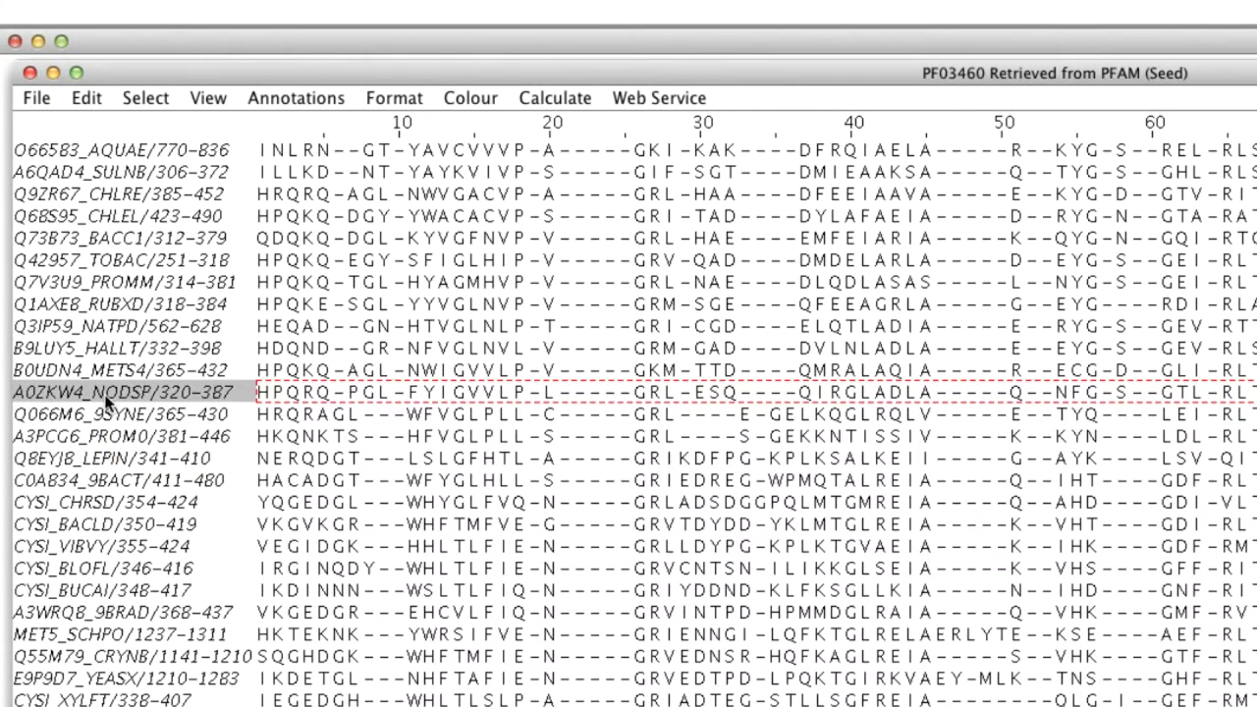
key("Up")
key("Up")
key("Up")
key("Up")
key("Up")
key("Up")
key("Up")
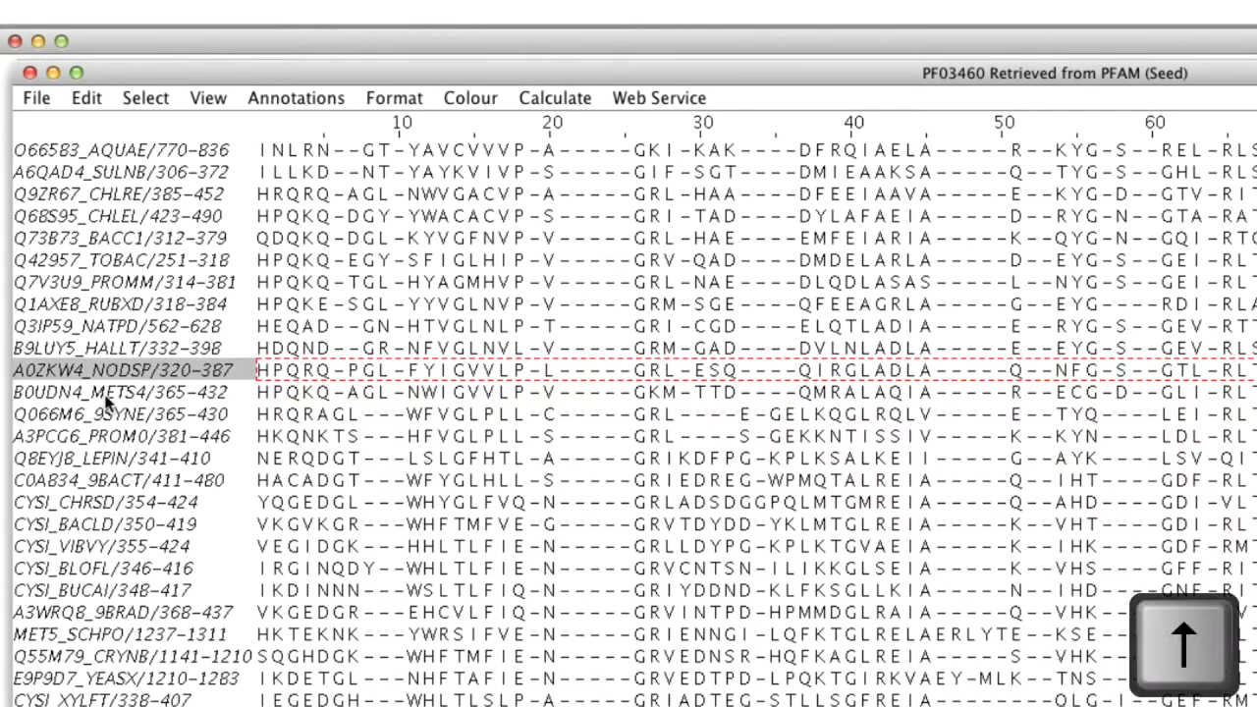
key("Up")
key("Up")
key("Up")
key("Up")
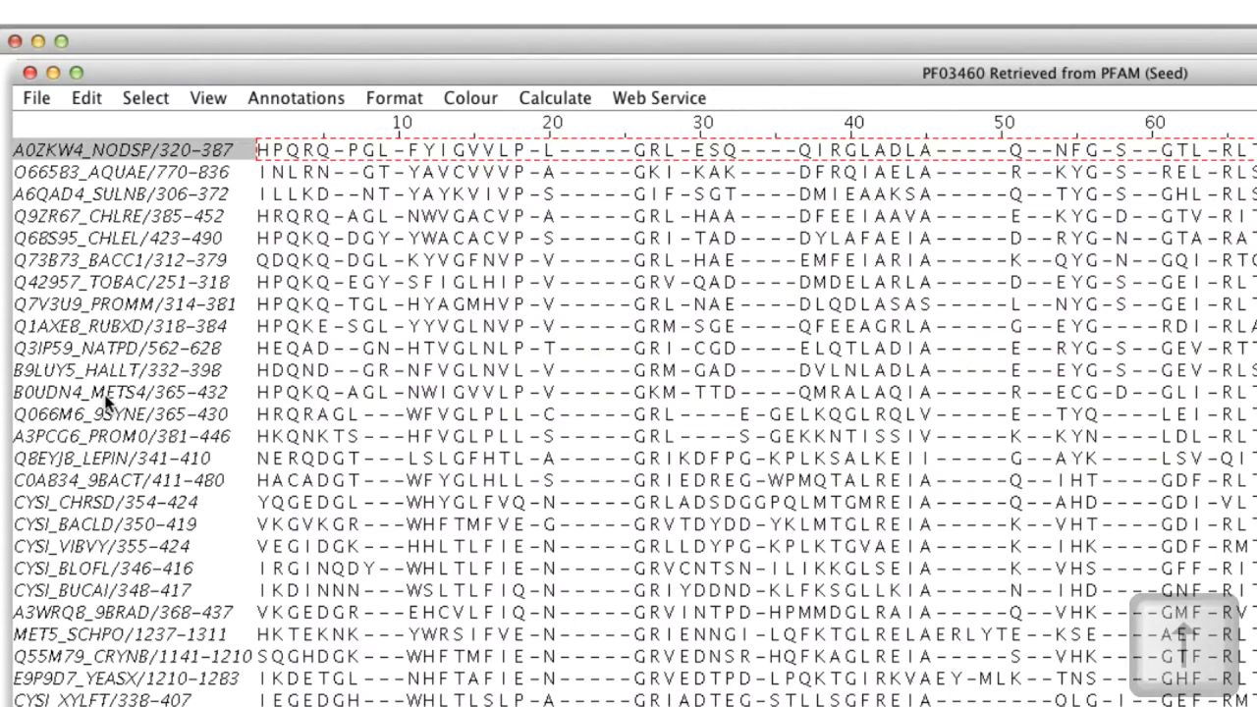
key("Down")
key("Down")
key("Down")
key("Down")
key("Down")
key("Down")
key("Down")
key("Down")
key("Down")
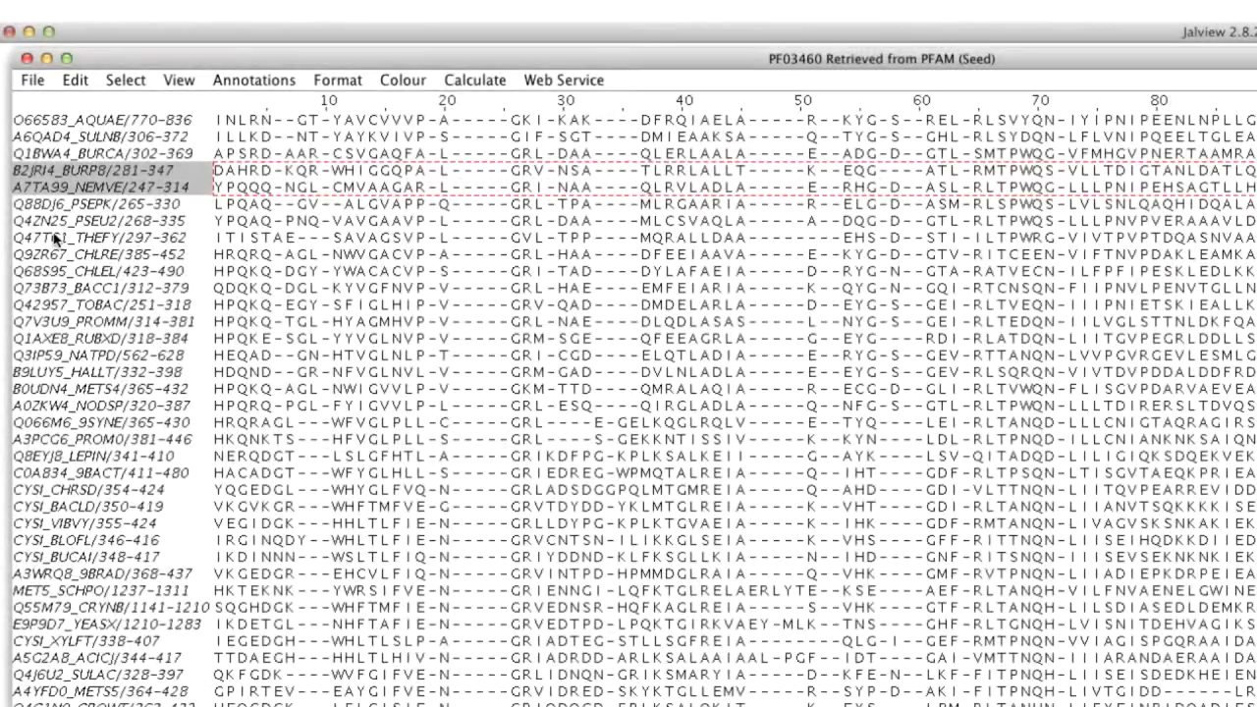
Move the B2JRI4_BURP8 to CYSI_VIBVY block down three rows
left_click_drag(56, 237, 298, 522)
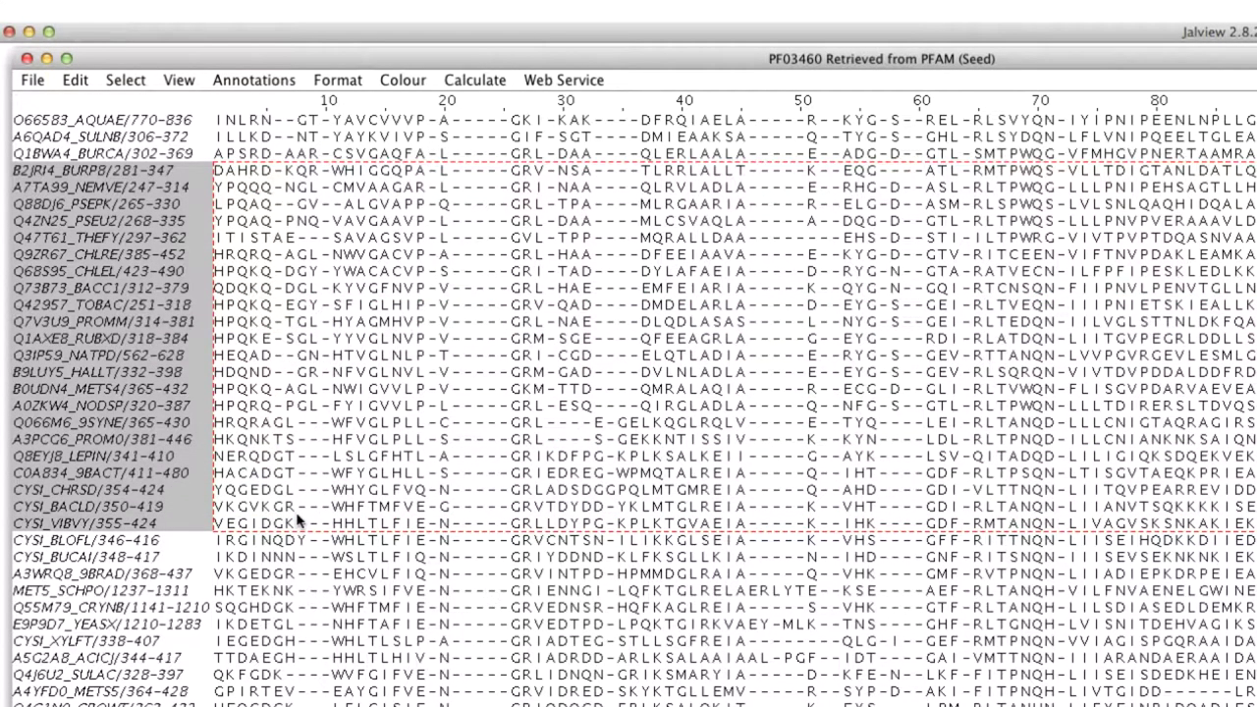
key("Down")
key("Down")
key("Down")
key("Down")
key("Down")
key("Down")
key("Down")
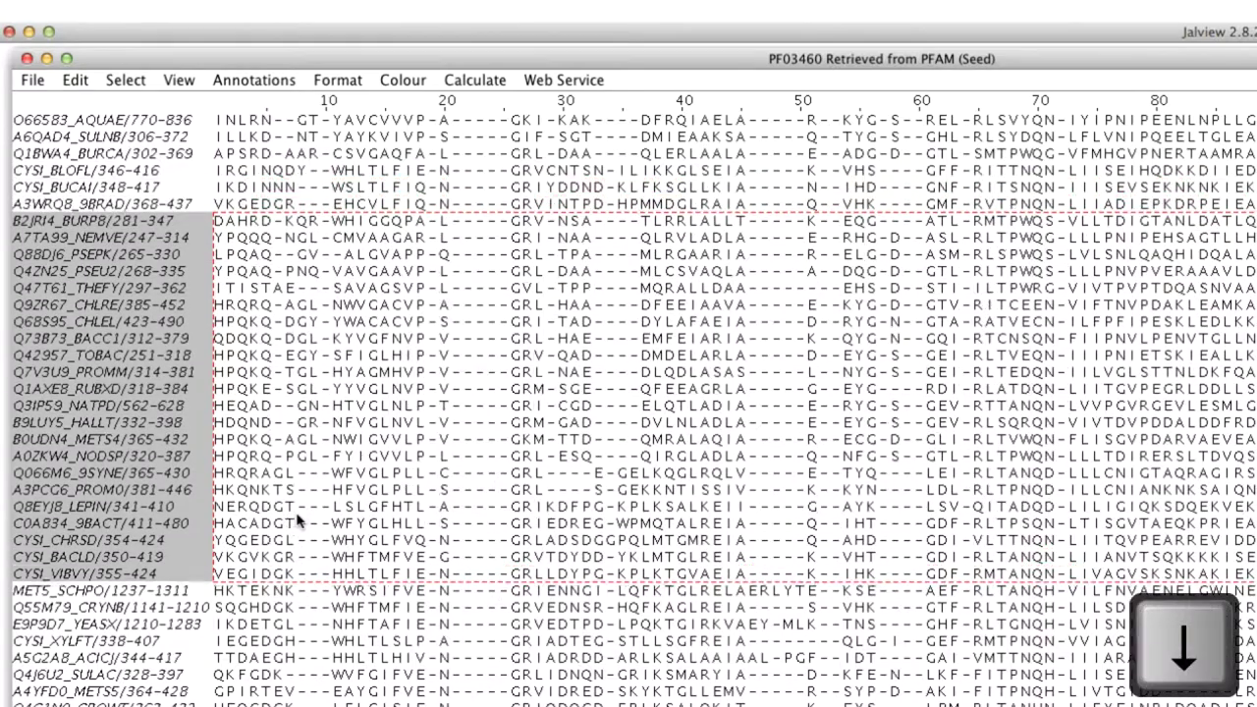
key("Down")
key("Down")
key("Down")
key("Down")
key("Down")
key("Down")
key("Down")
key("Down")
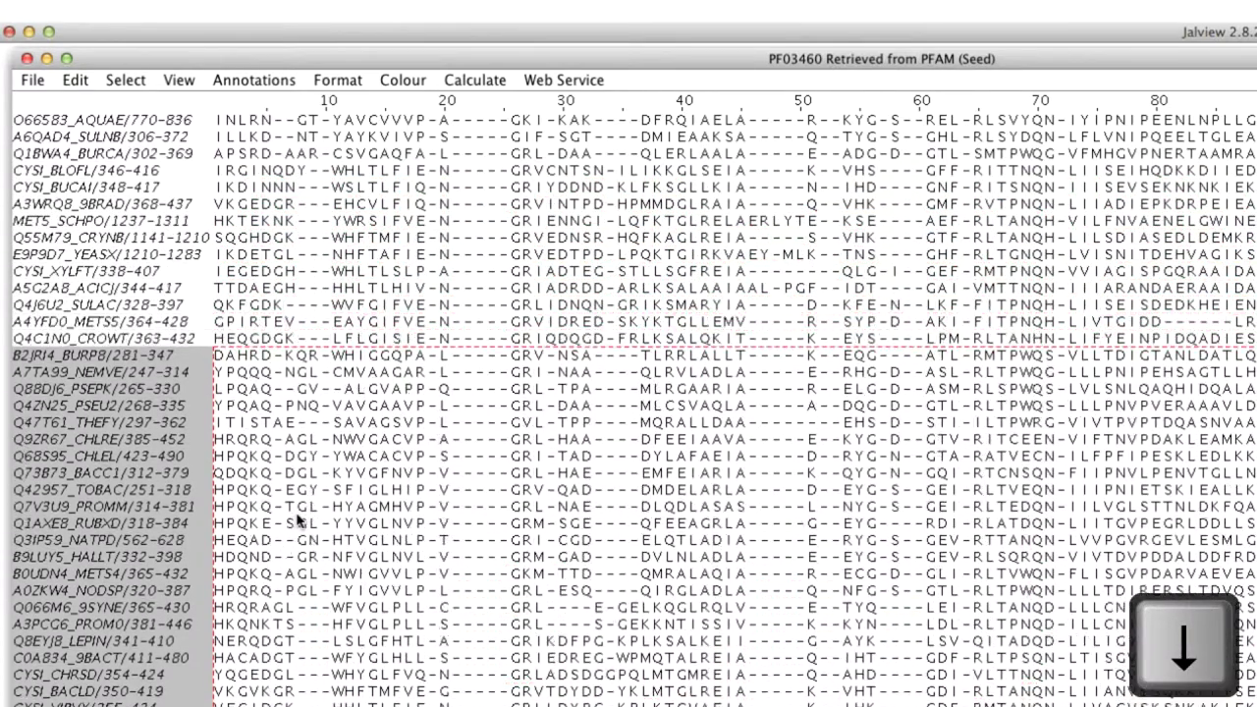
key("Down")
key("Down")
key("Down")
key("Down")
key("Down")
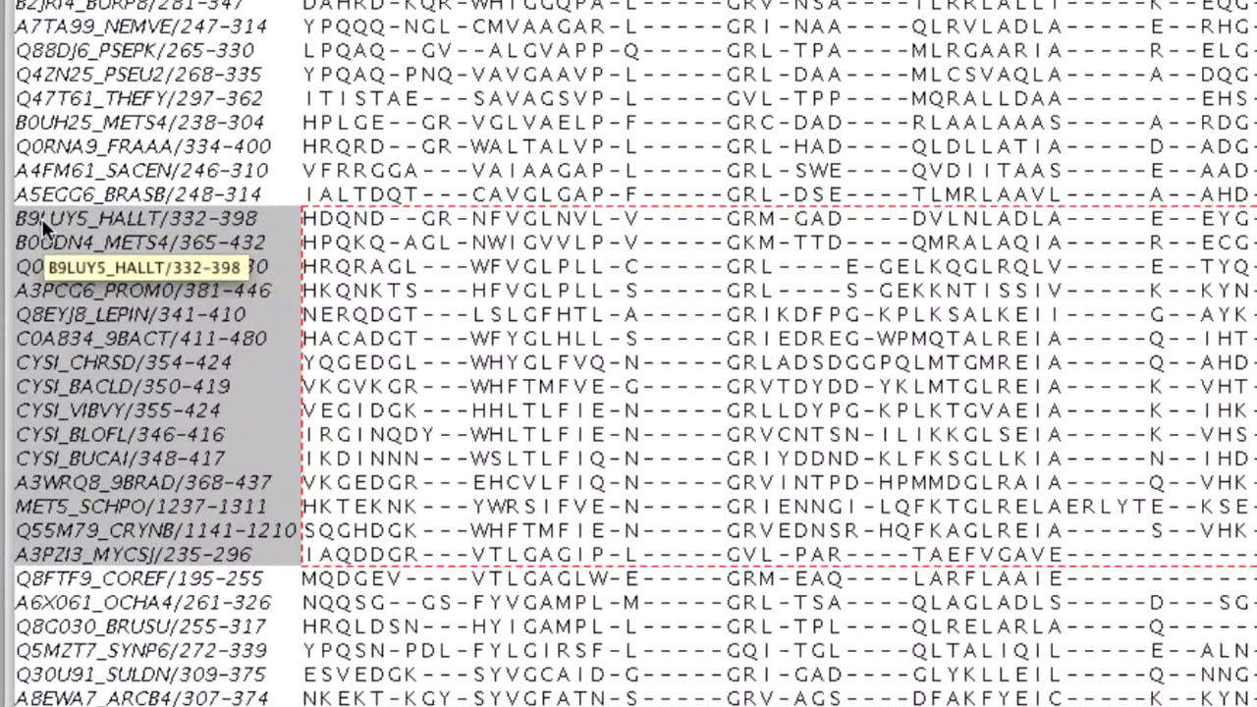
right_click(45, 226)
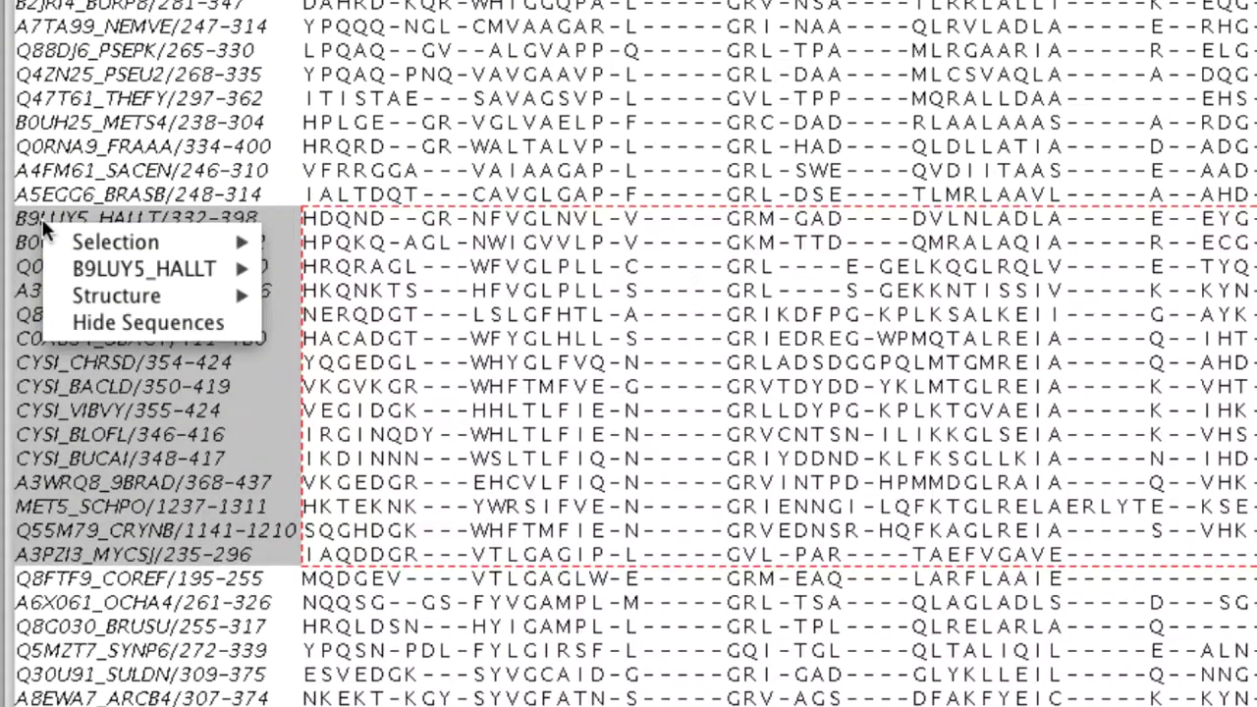
left_click(50, 315)
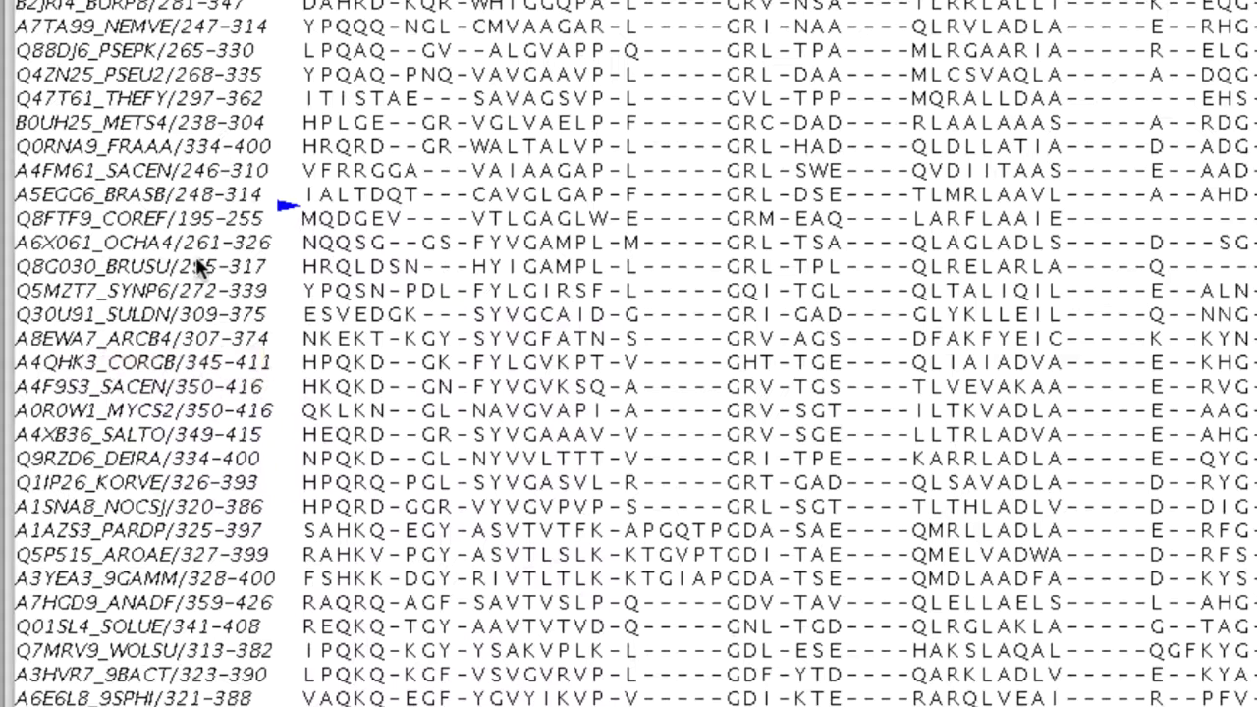
right_click(288, 199)
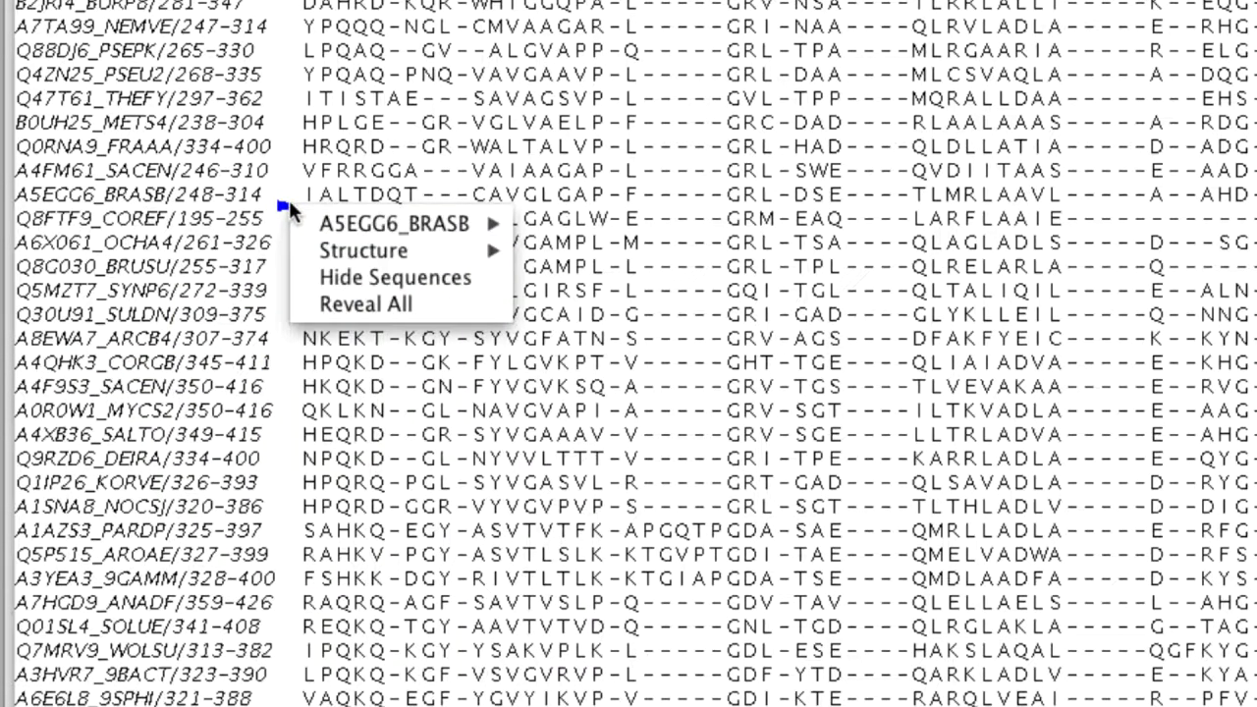
mouse_move(306, 226)
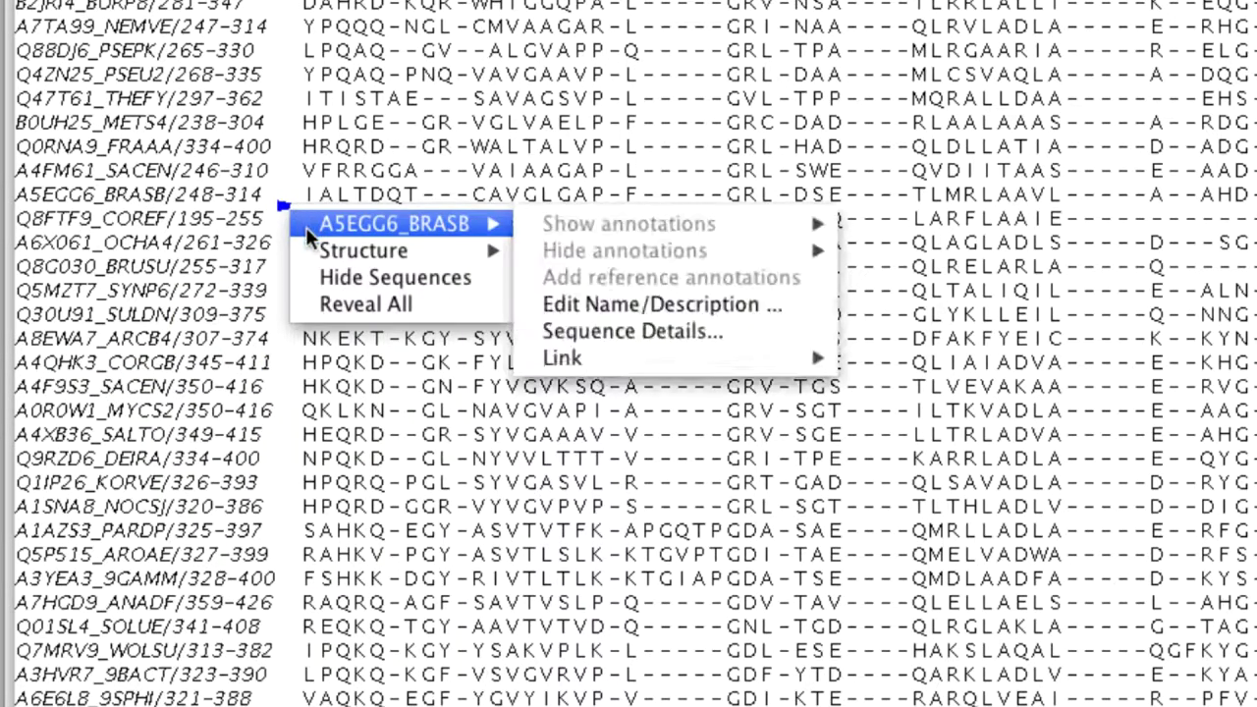
left_click(326, 293)
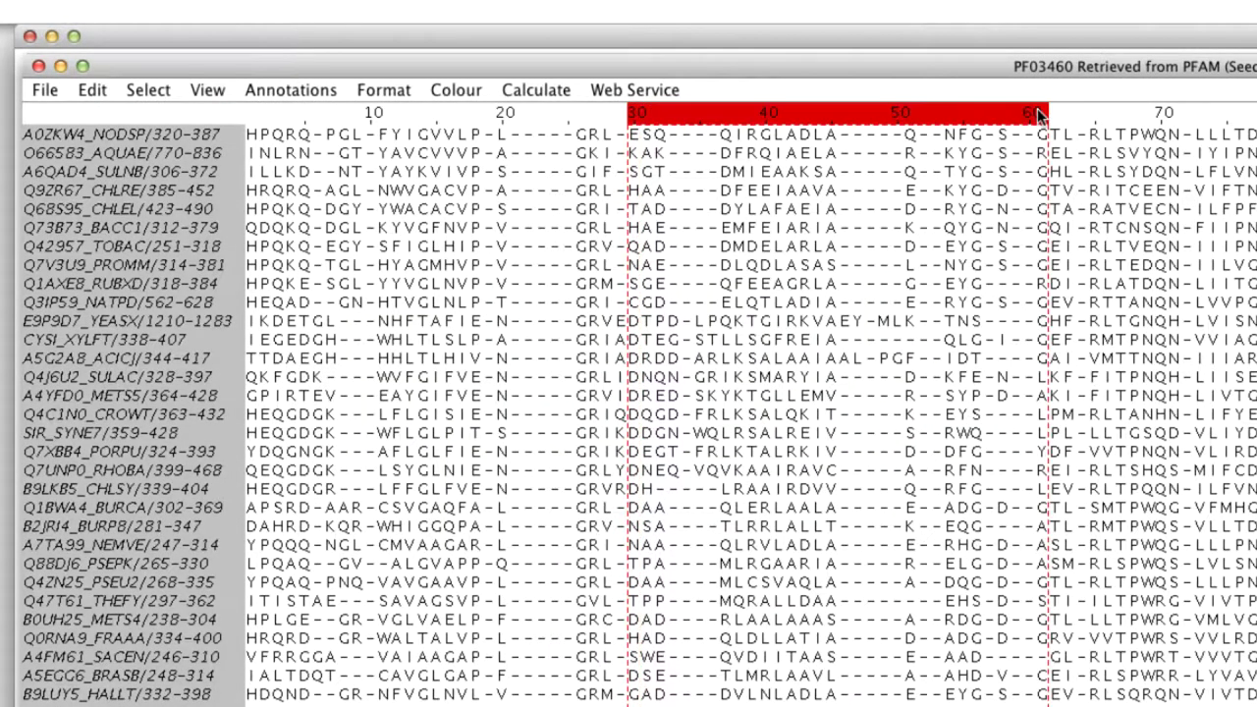
right_click(1034, 116)
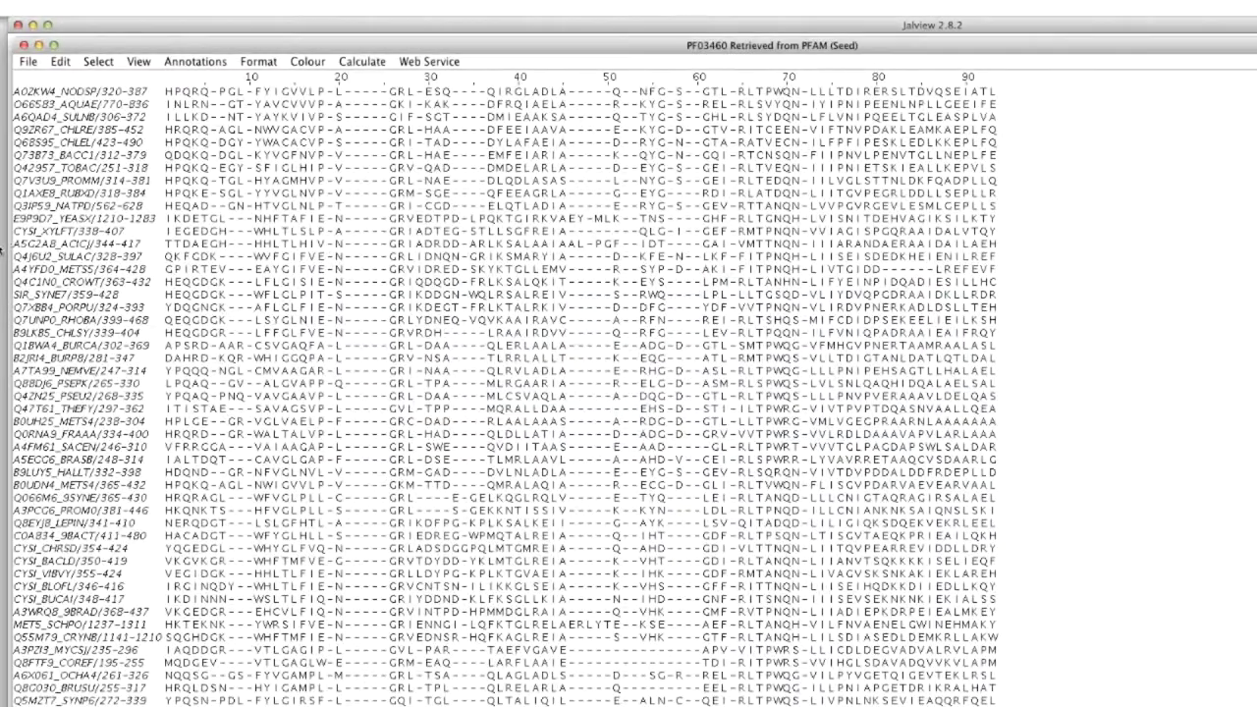
Keep only A5G2A8_ACICJ–A4FM61_SACEN, C0A834_9BACT, A3WRQ8_9BRAD and Q8C030_BRUSU visible, hiding everything else
left_click(18, 243)
left_click(21, 446, "shift")
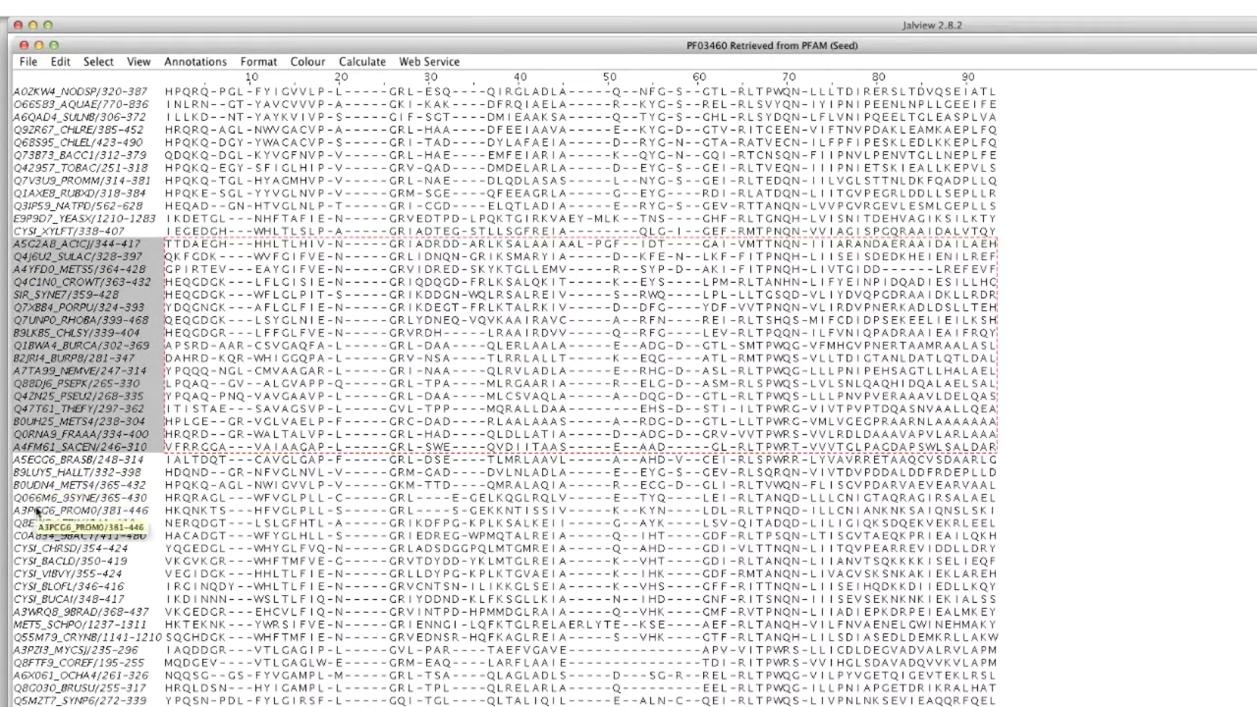
left_click(22, 537, "super")
left_click(21, 611, "super")
left_click(30, 687, "super")
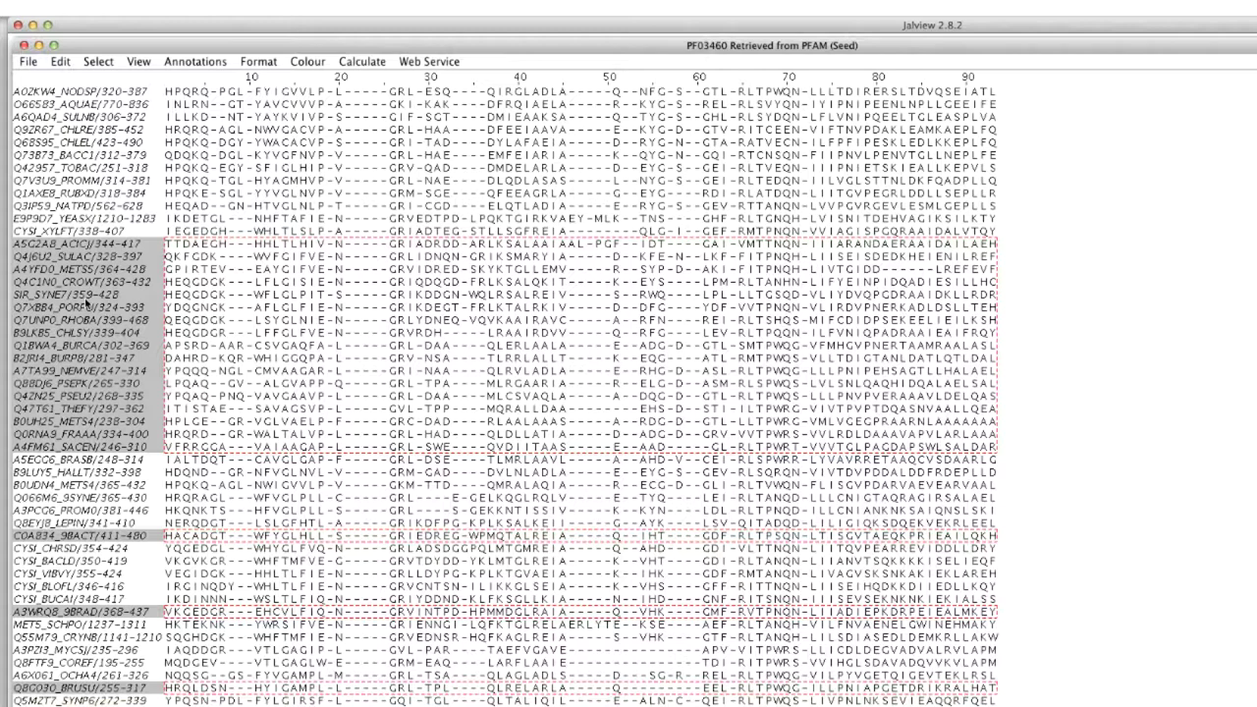
left_click(142, 62)
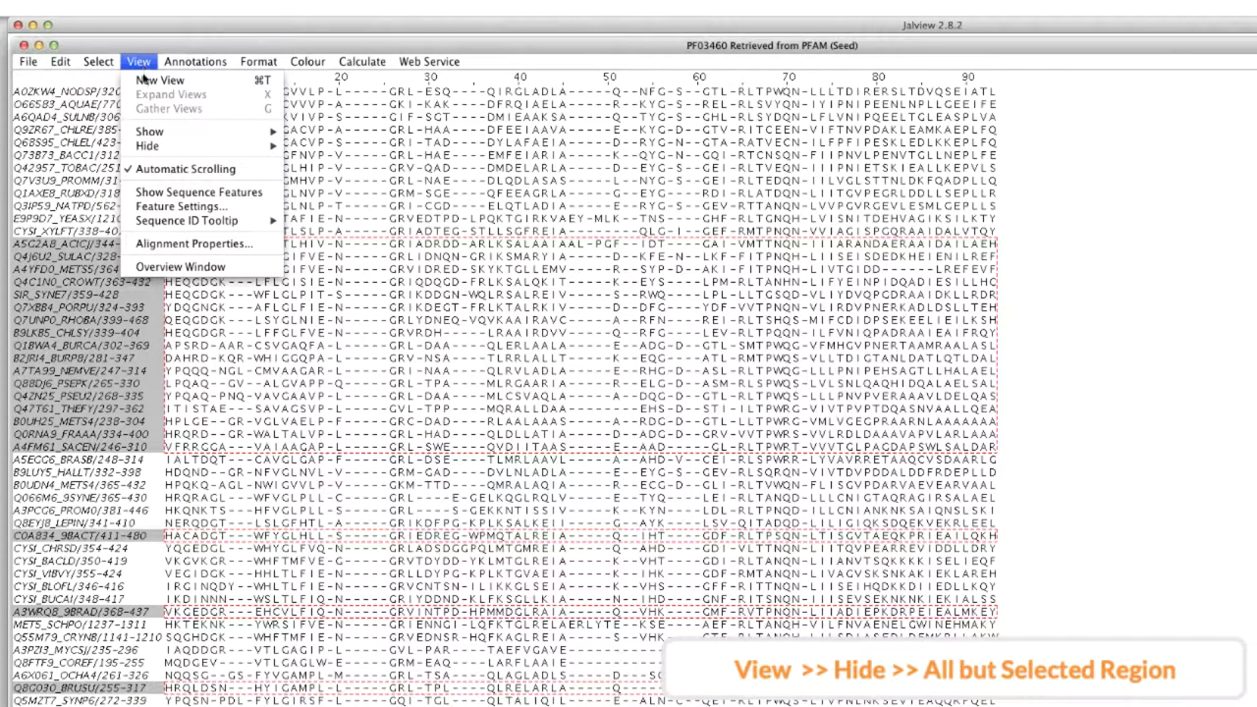
mouse_move(149, 146)
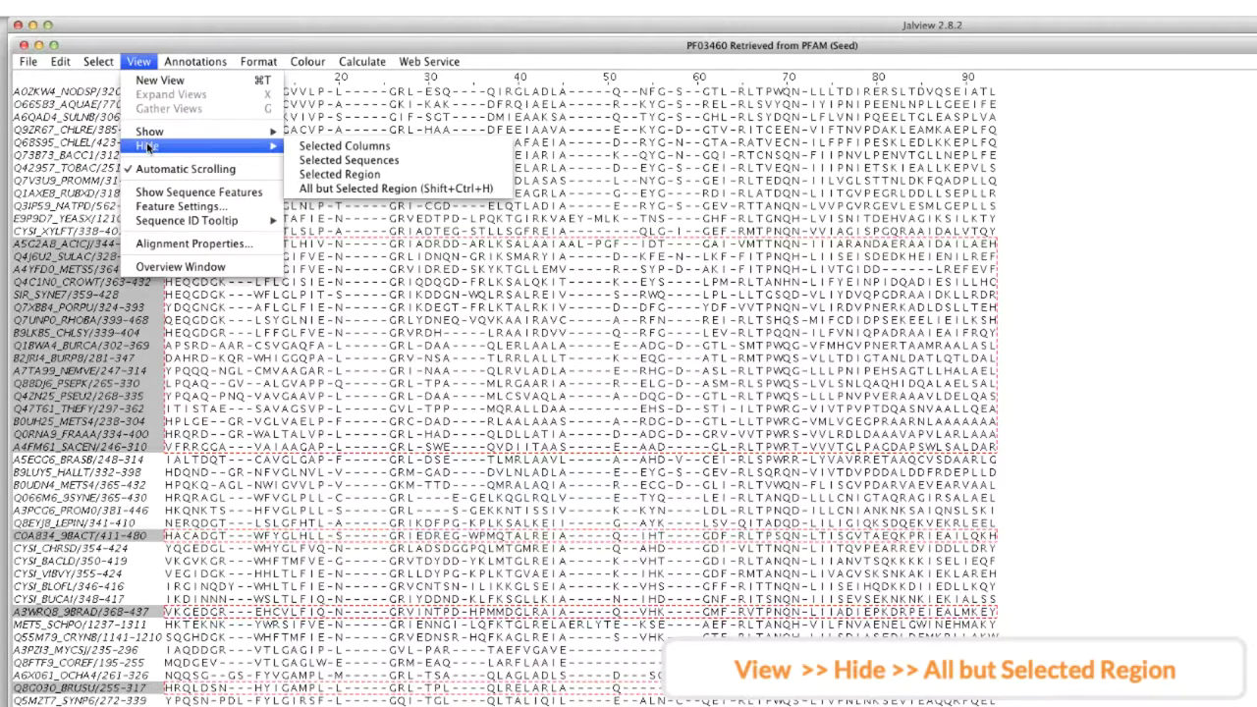
left_click(322, 188)
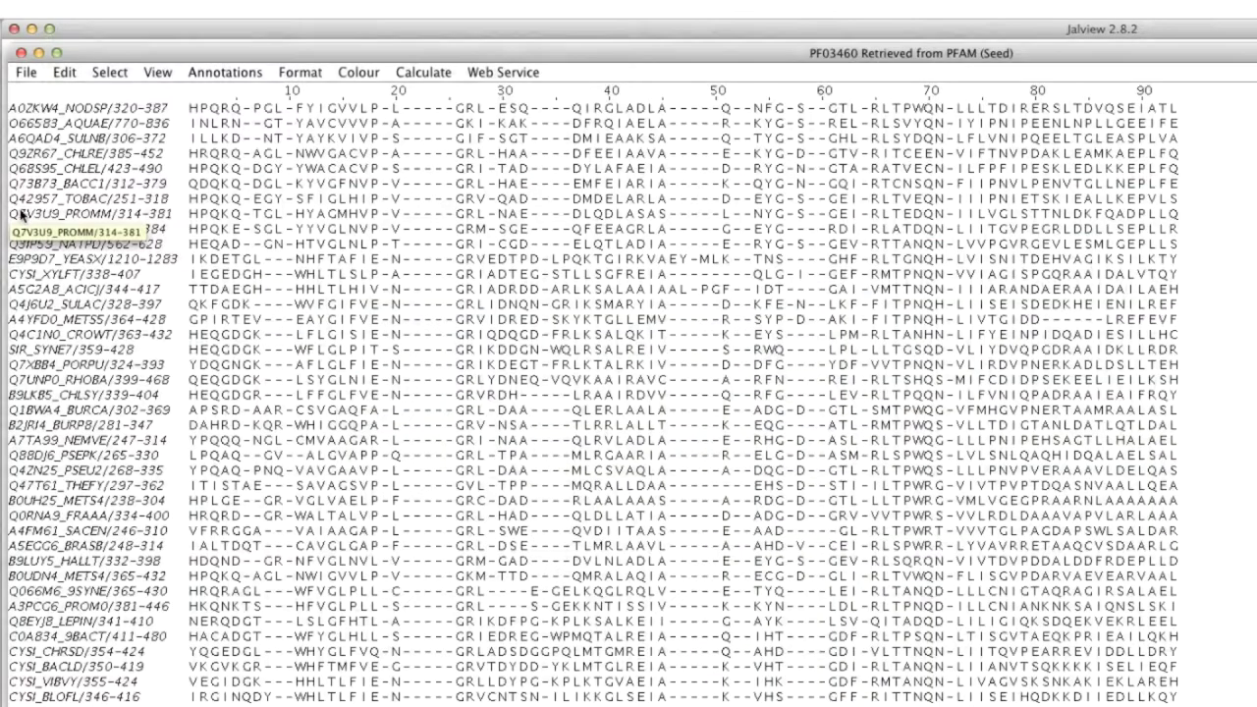
Collapse the Q7V3U9_PROMM–CYSI_VIBVY selection so B0UH25_METS4 represents the group
left_click_drag(20, 213, 24, 682)
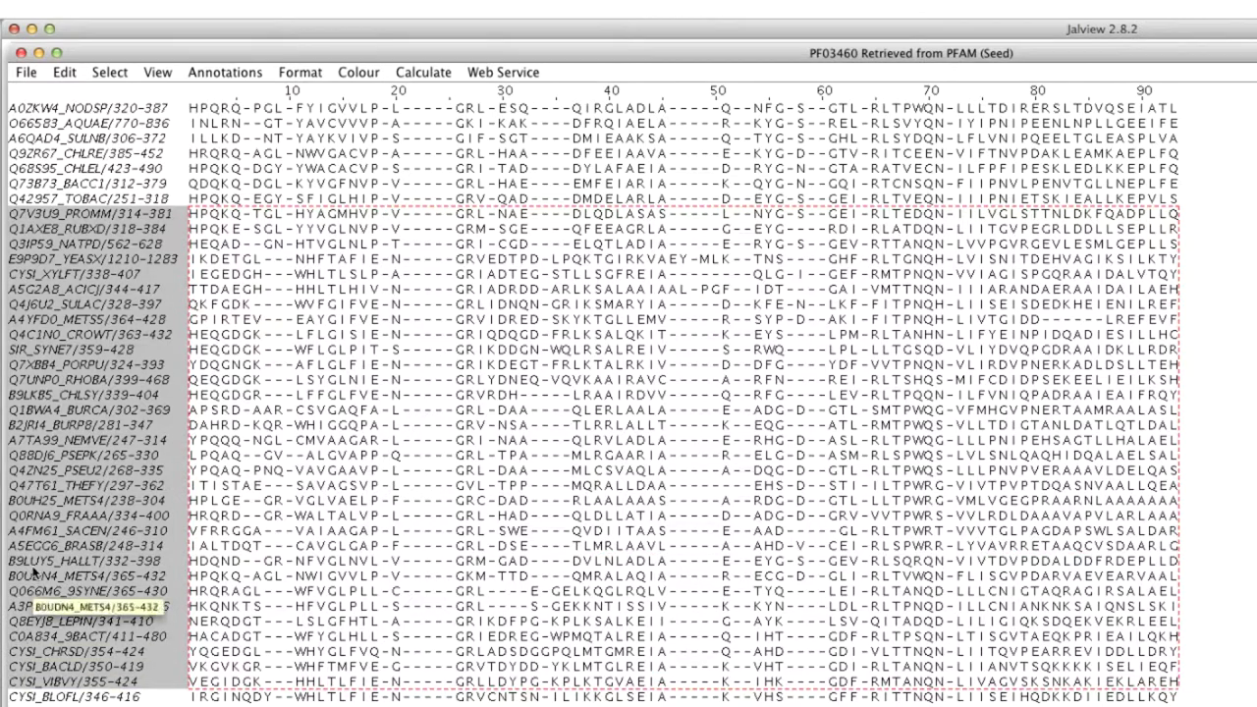
right_click(54, 501)
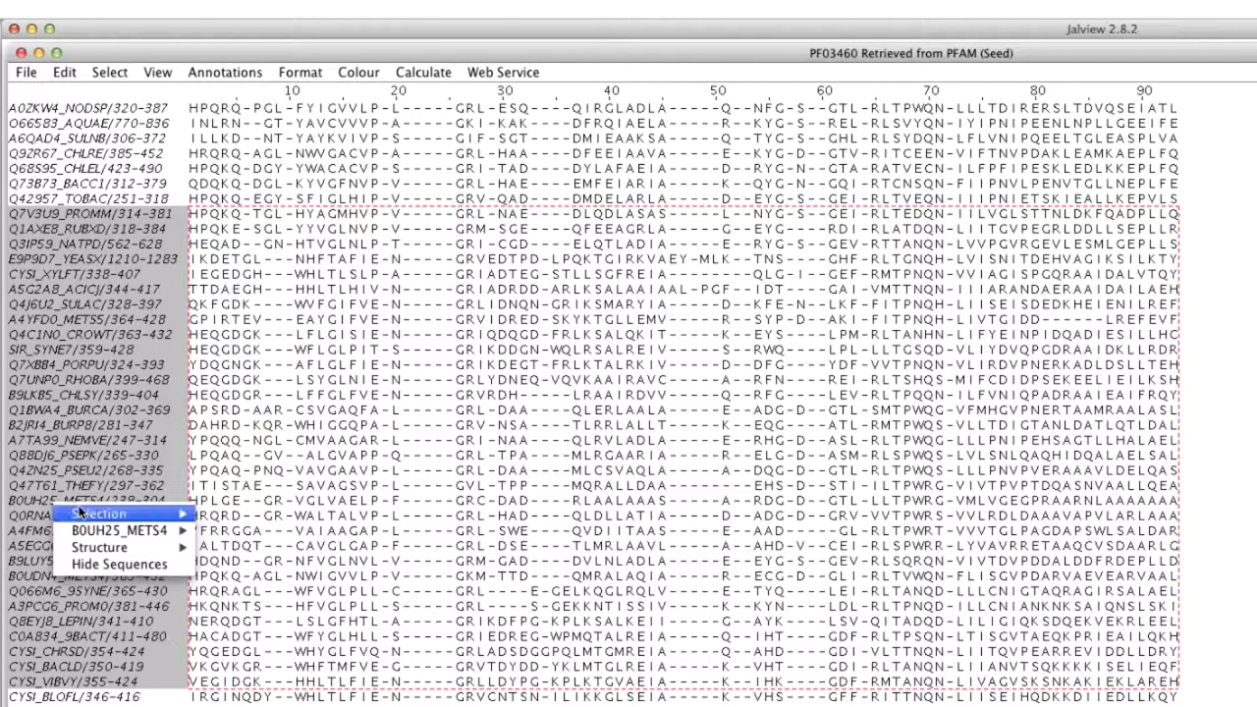
mouse_move(87, 530)
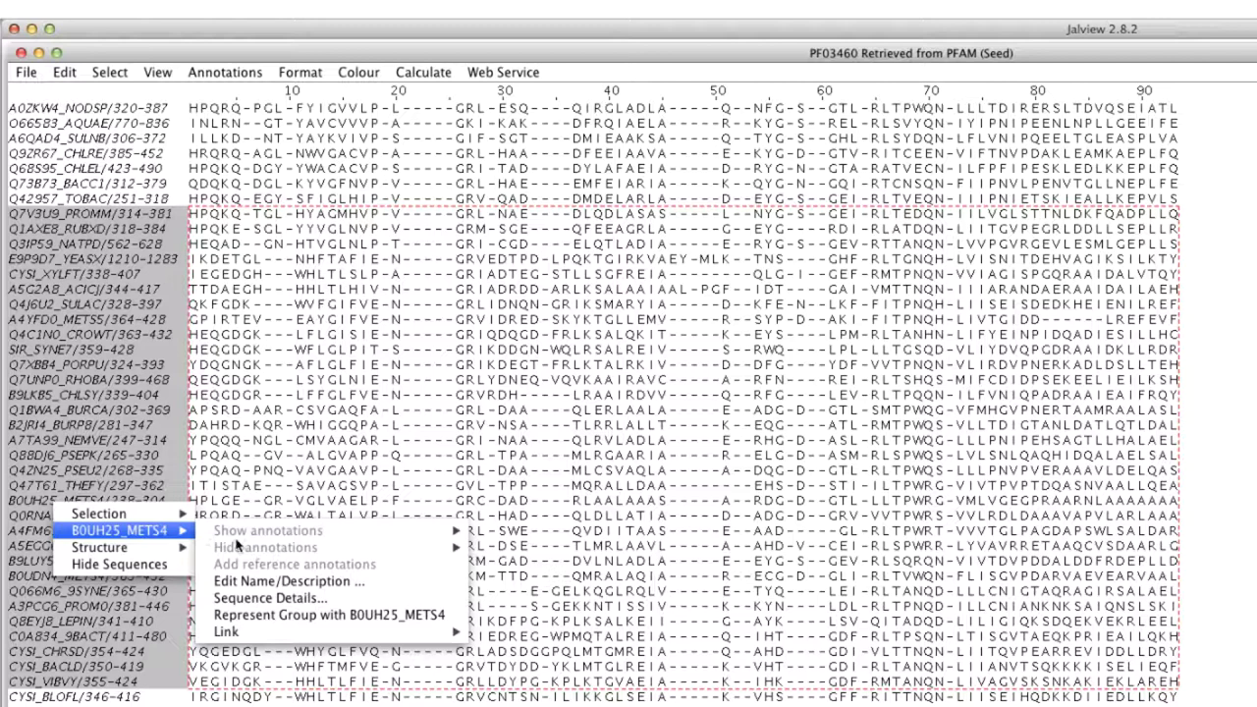
left_click(252, 612)
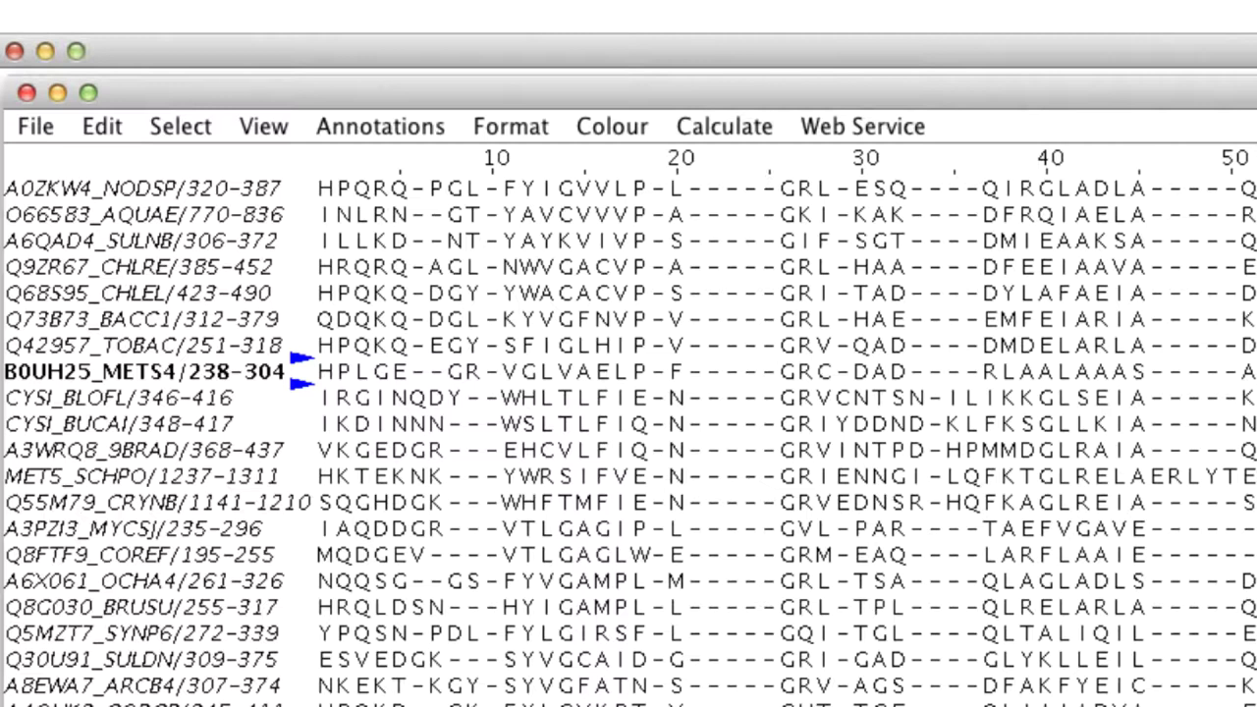
Reveal all sequences hidden at the B0UH25_METS4 hidden-sequence marker
right_click(296, 370)
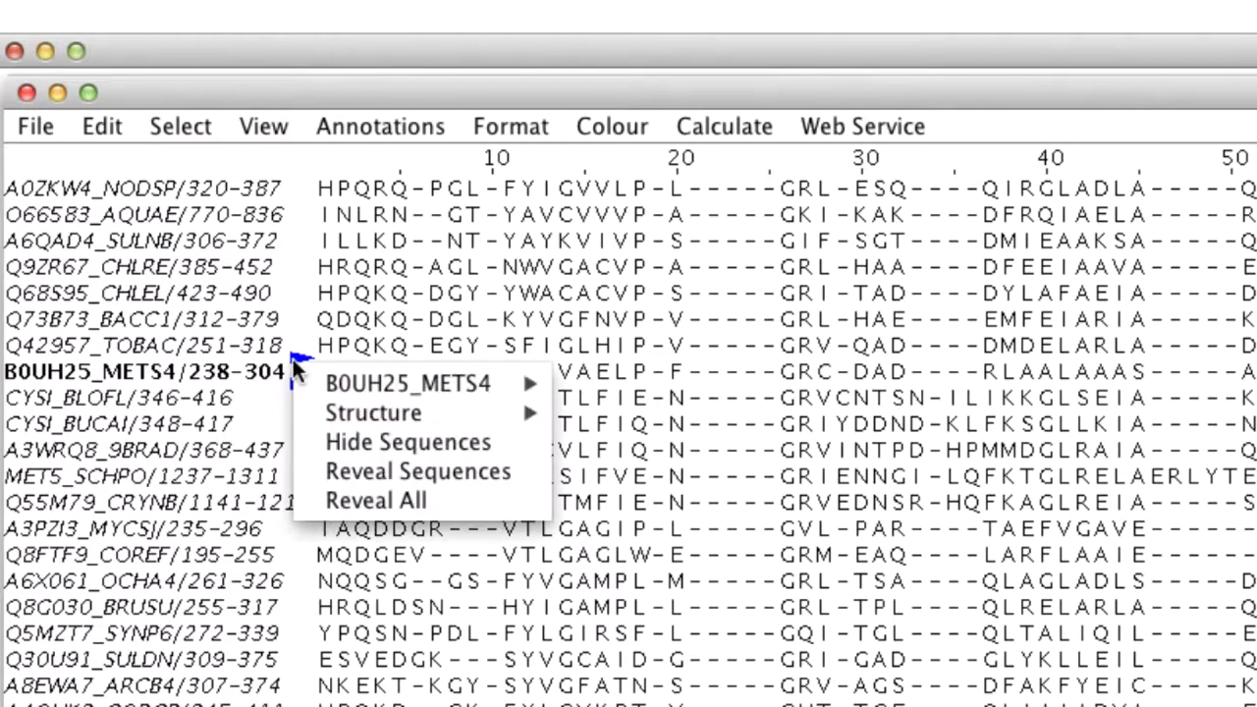
left_click(378, 498)
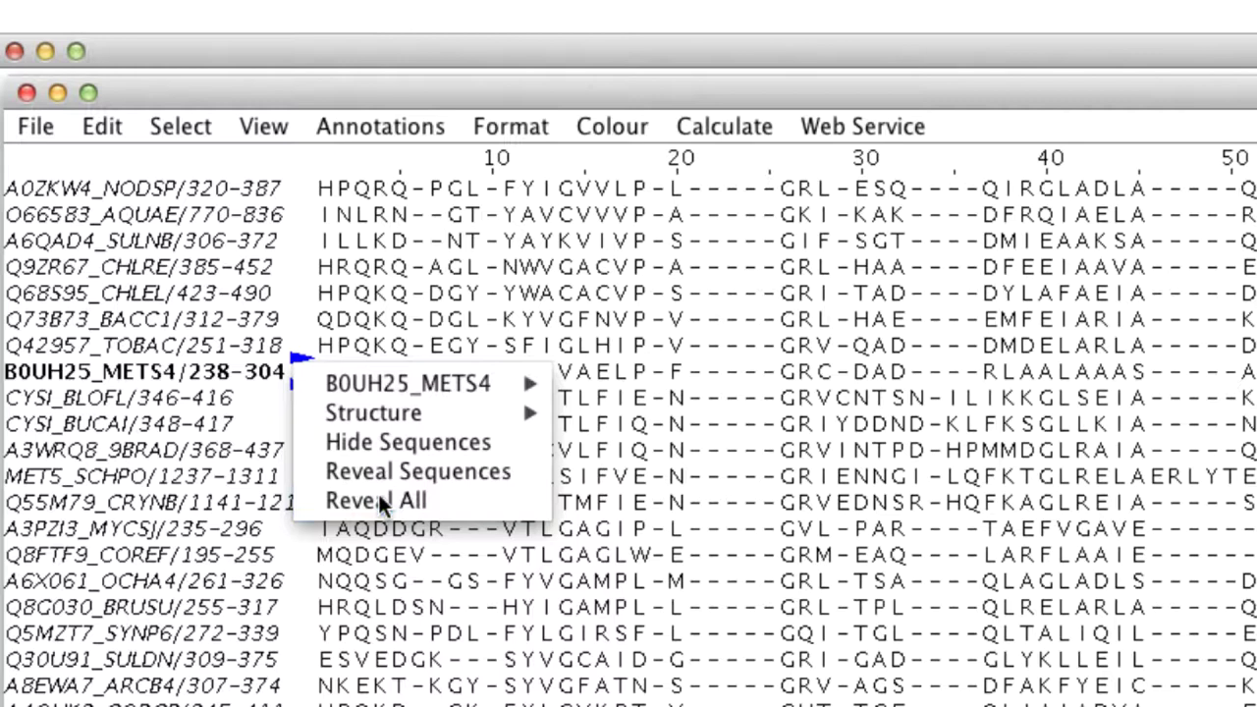